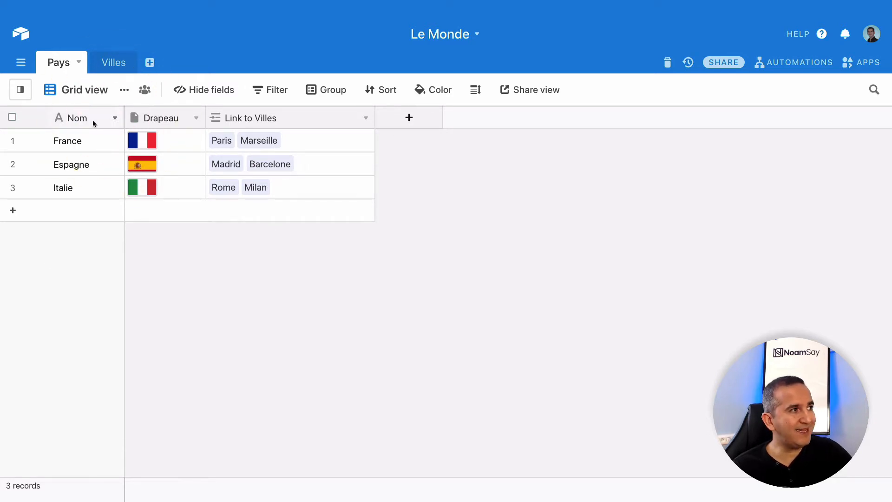
- Inspect the available field actions and the field type settings of the Pays table's primary field, Nom
left_click(115, 119)
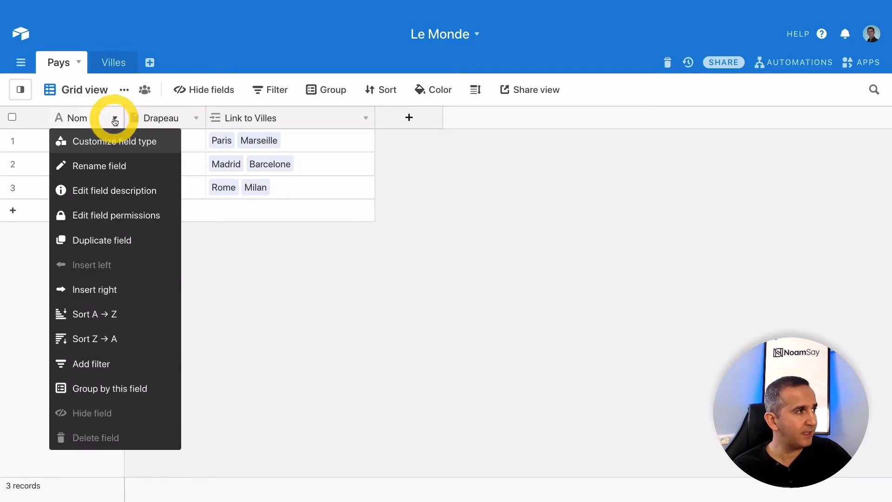
mouse_move(99, 436)
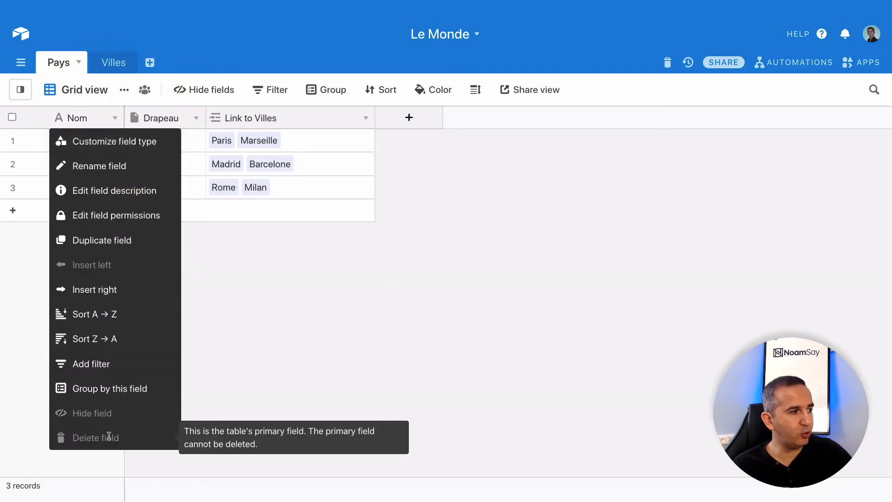
mouse_move(88, 415)
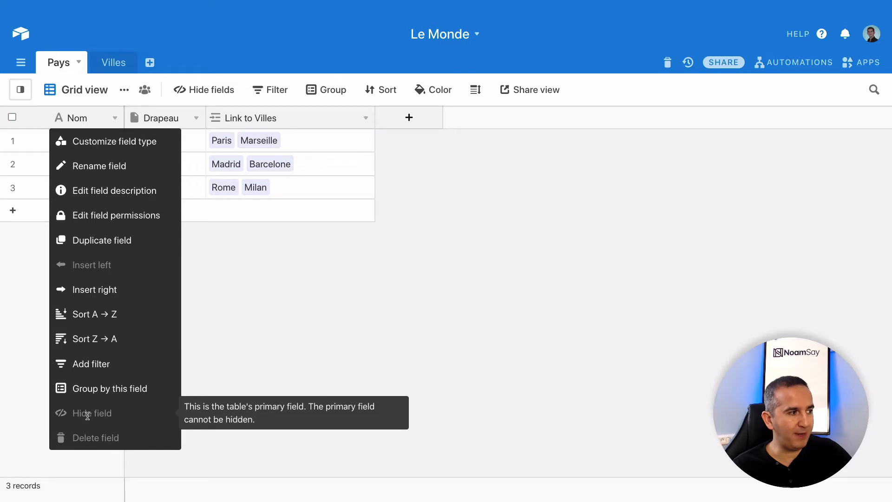
left_click(113, 141)
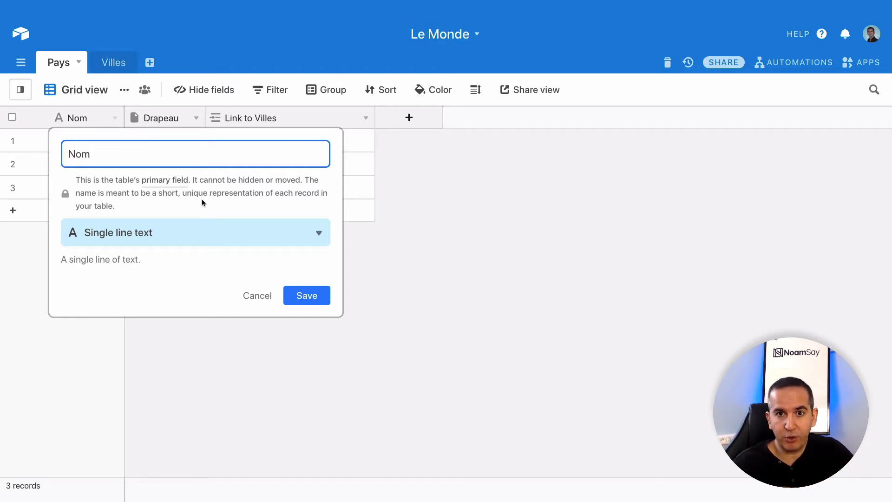
left_click(257, 295)
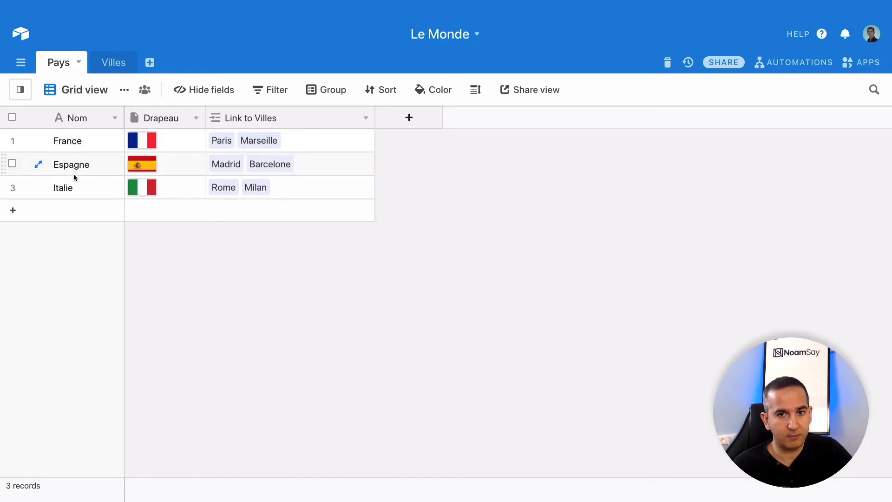
- Add a fourth record to the Pays table with the duplicate name France
left_click(71, 213)
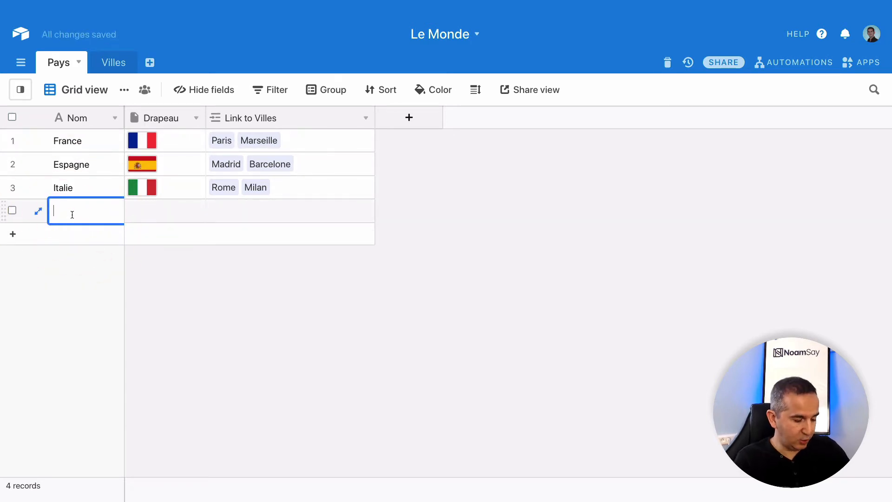
type("France")
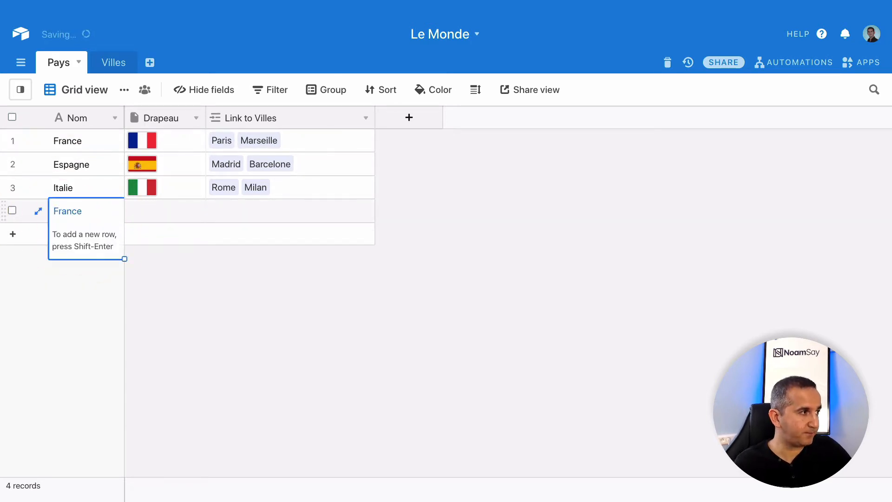
left_click(258, 331)
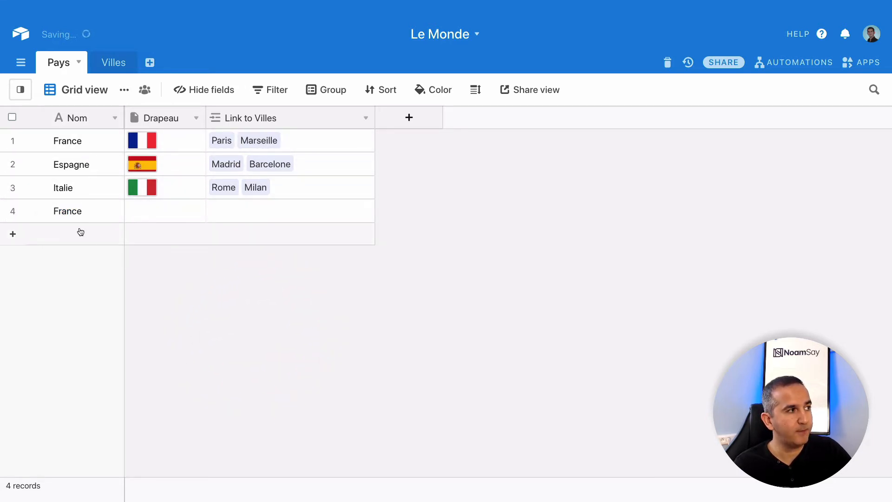
left_click(171, 294)
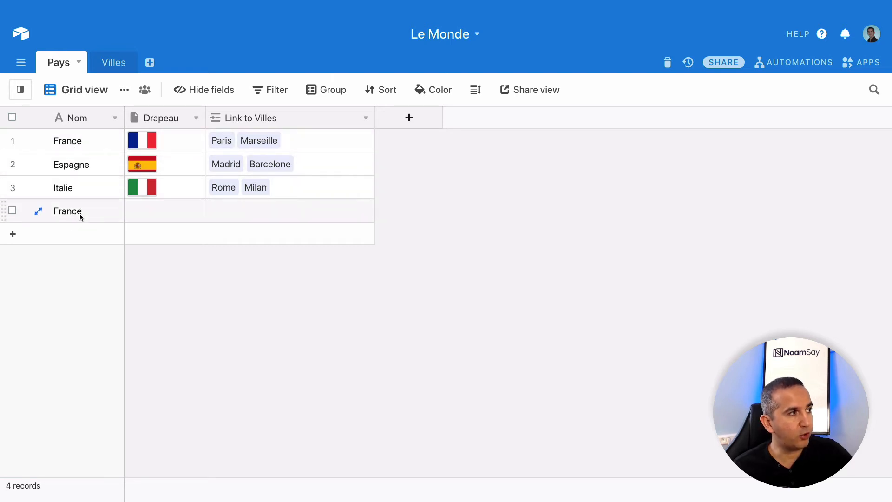
- In the Villes table, link Bordeaux to the second France record, the one without a flag or linked cities
left_click(112, 65)
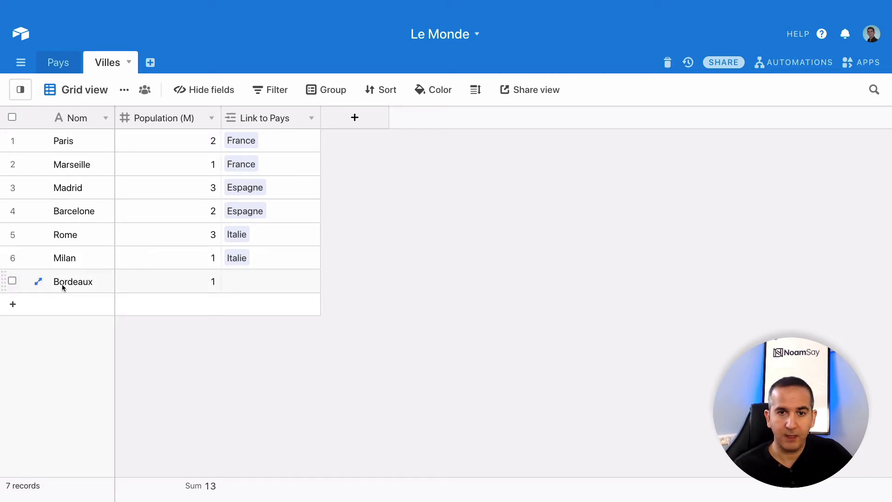
left_click(250, 281)
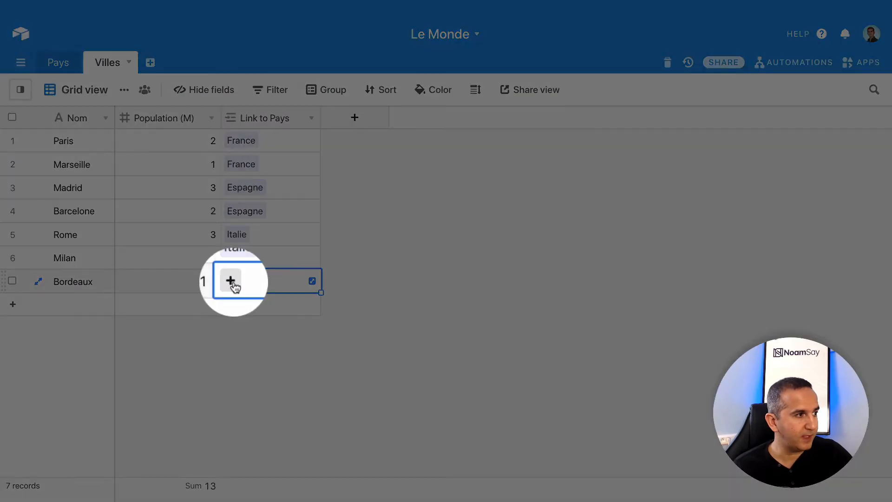
left_click(231, 282)
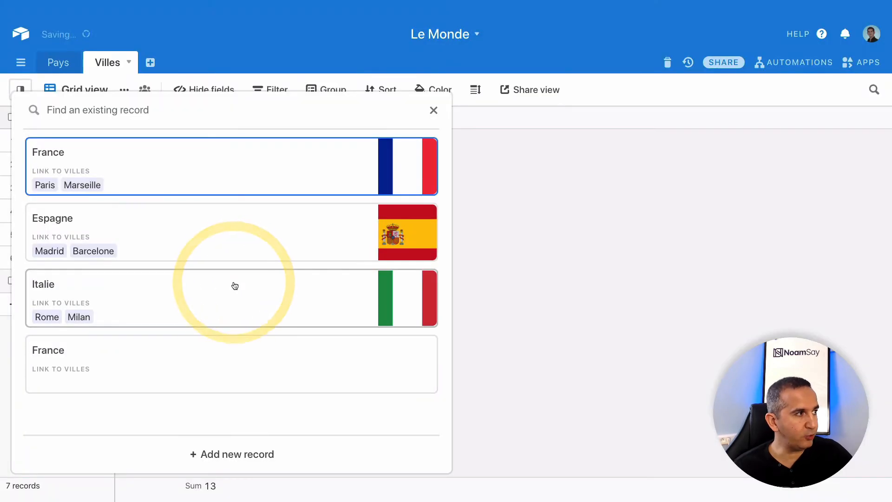
type("FRan")
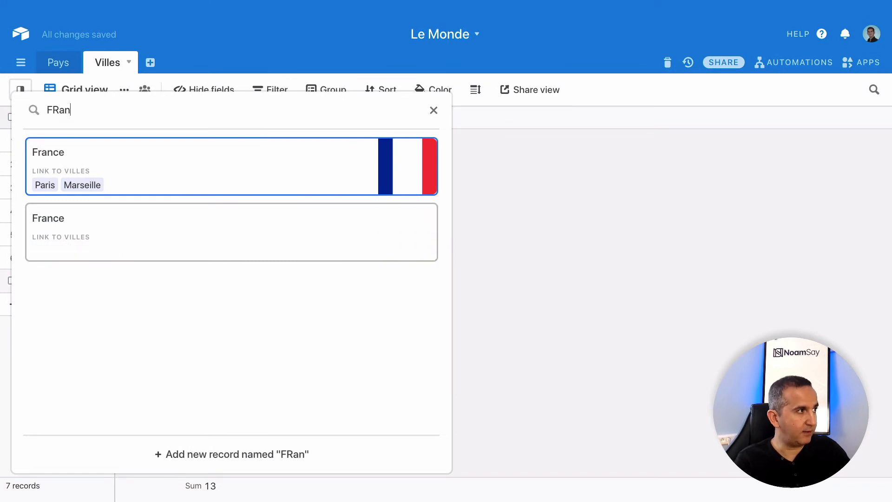
key("BackSpace")
key("BackSpace")
key("BackSpace")
type("rance")
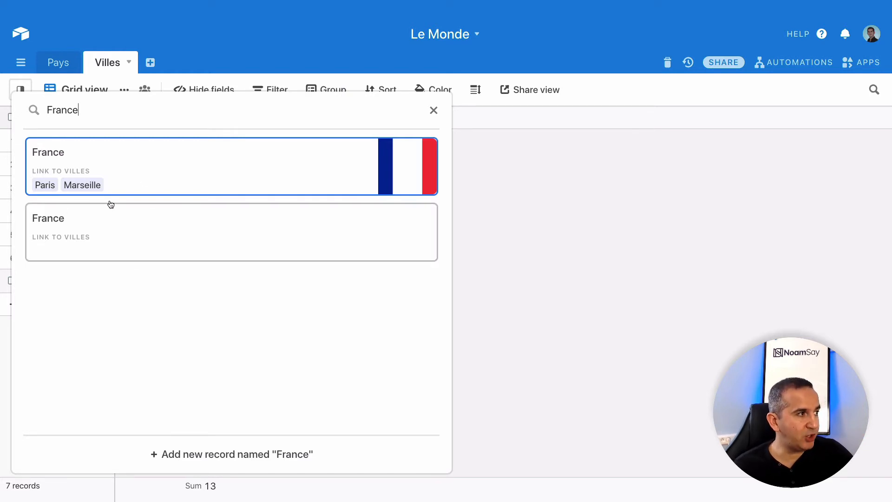
left_click(150, 240)
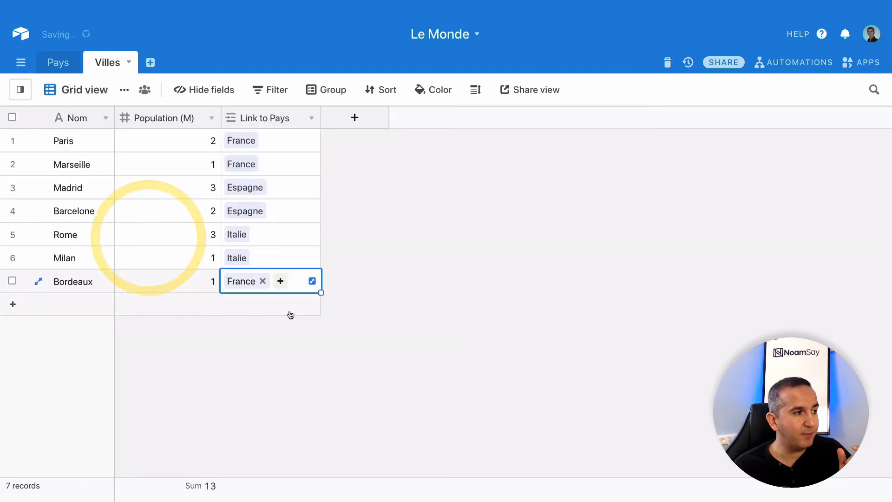
left_click(255, 335)
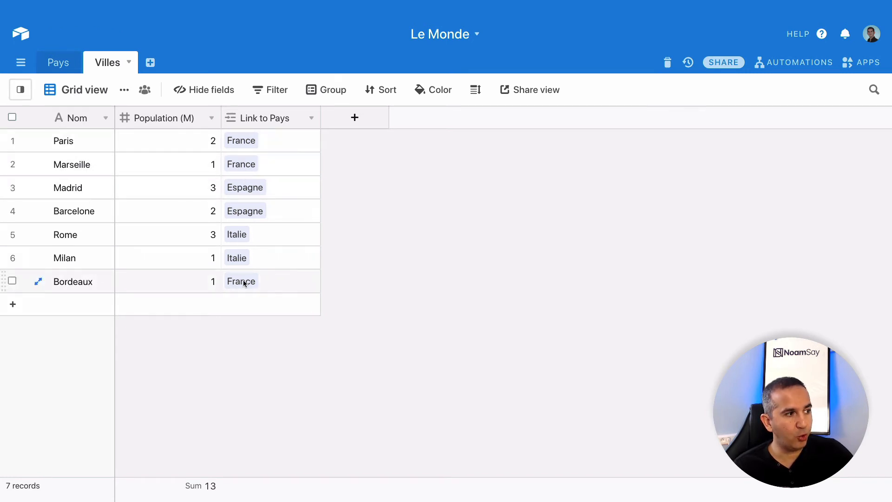
- Return to the Pays table and compare the two records named France
left_click(58, 64)
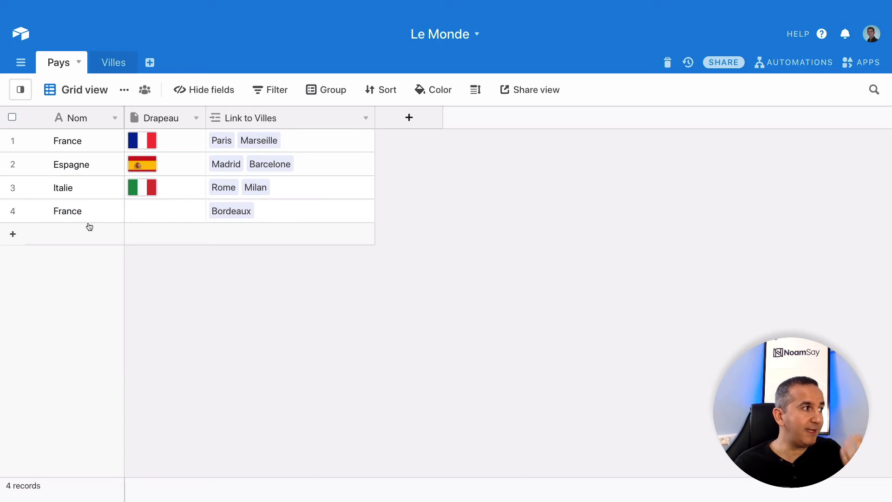
left_click(83, 141)
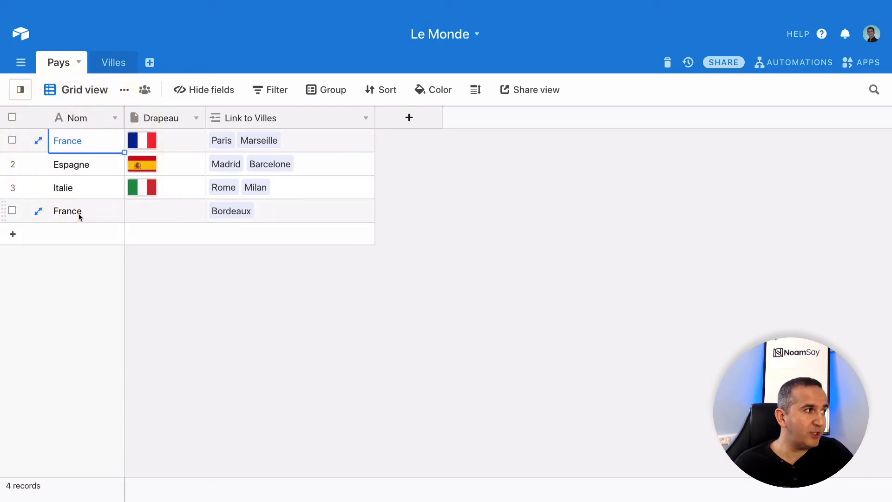
left_click(79, 214)
left_click(97, 149)
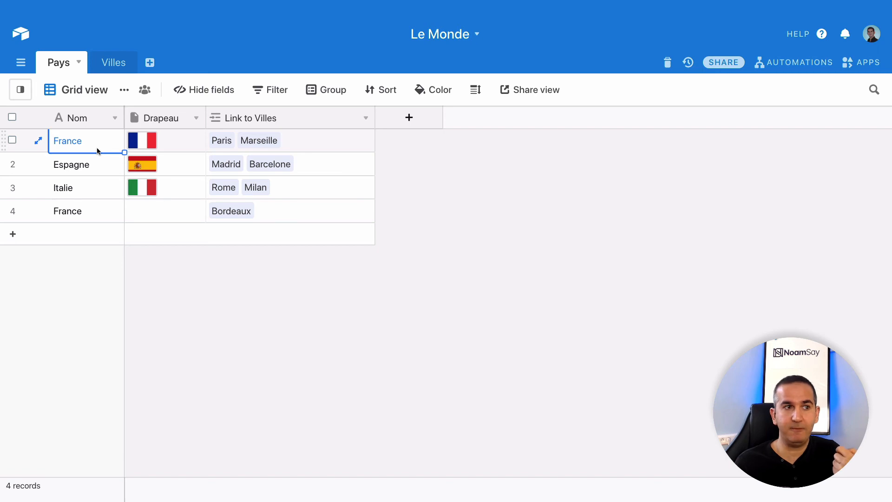
left_click(465, 258)
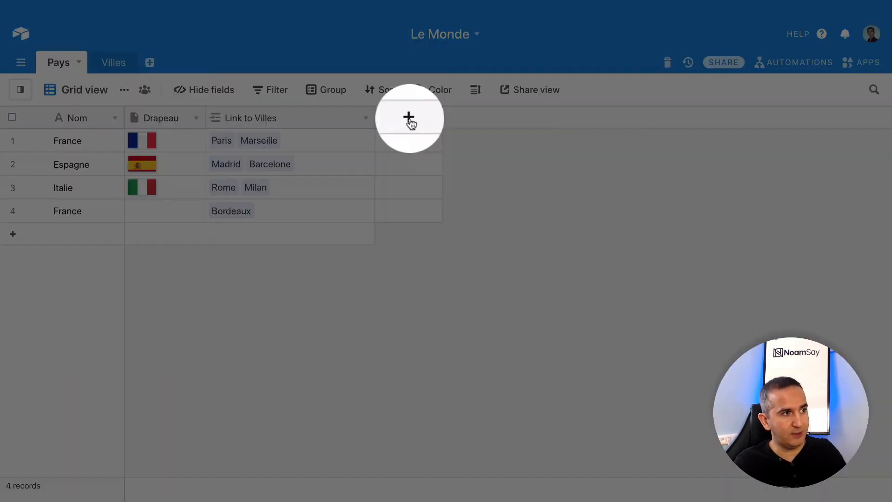
- Create a new field in the Pays table and name it Record ID
left_click(409, 117)
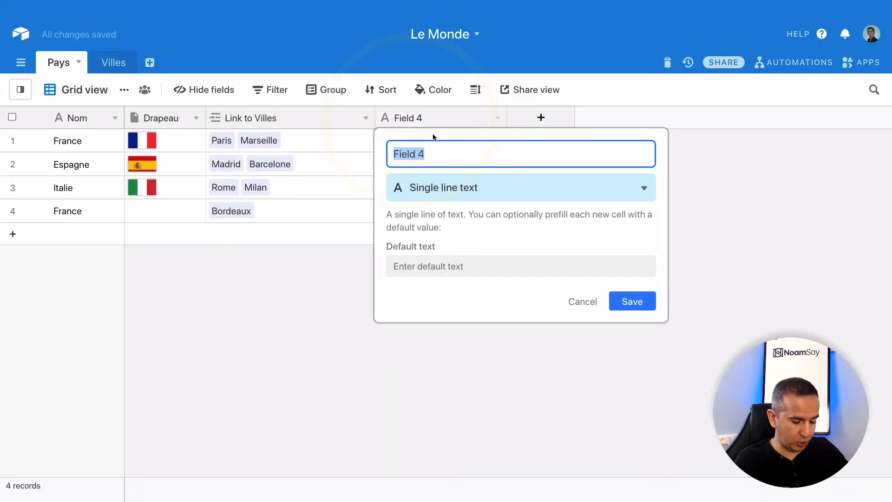
type("a")
key("BackSpace")
type("Re")
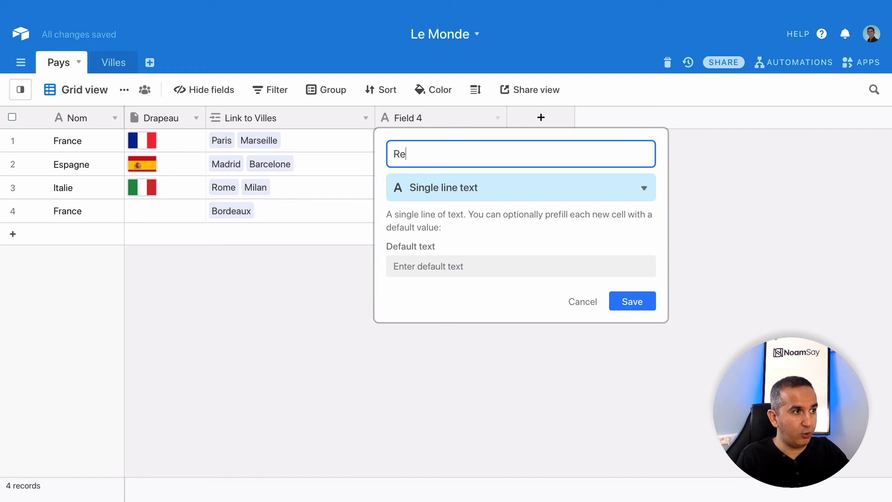
type("cord ID")
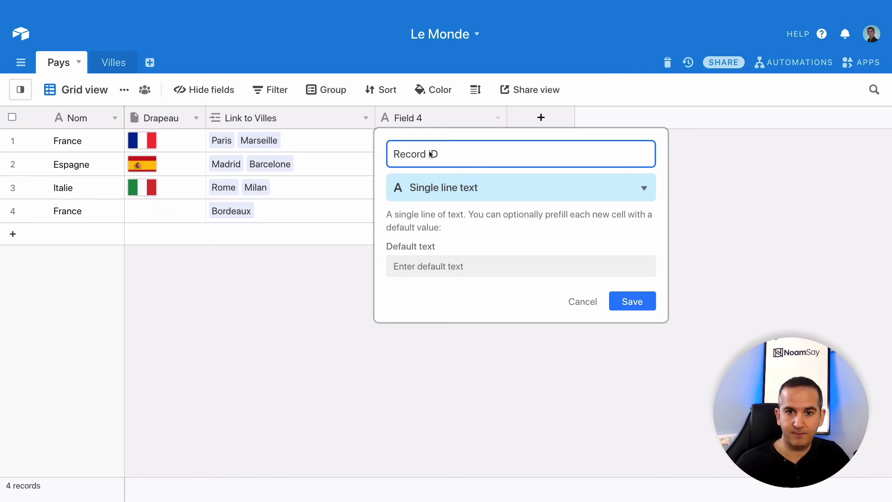
- Make Record ID a Formula field using RECORD_ID(), save it, and check the identifiers of both France records
left_click(463, 190)
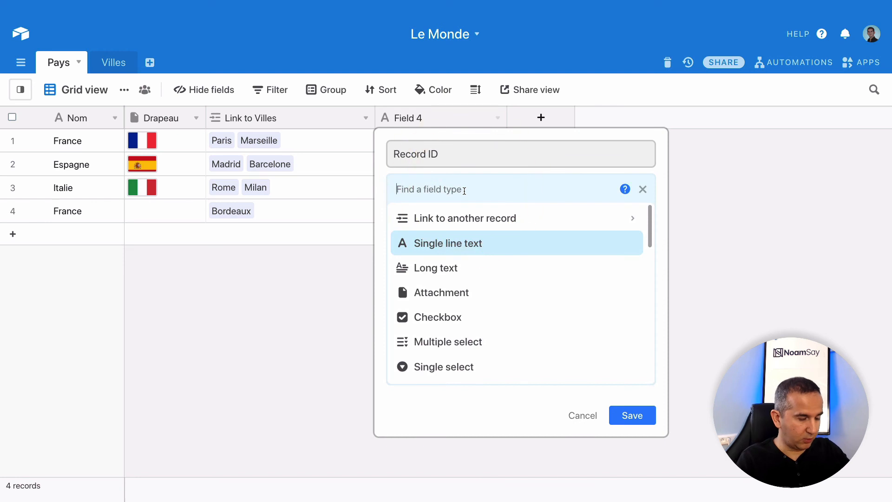
type("fo")
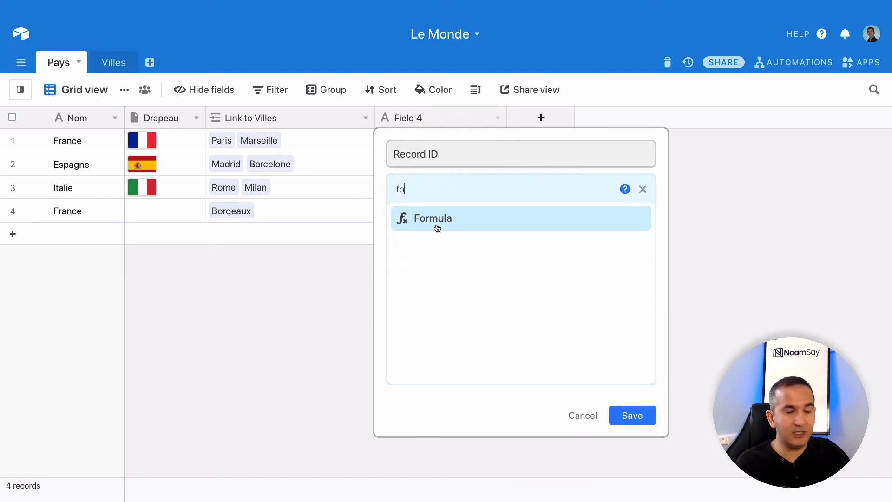
left_click(438, 218)
left_click(426, 273)
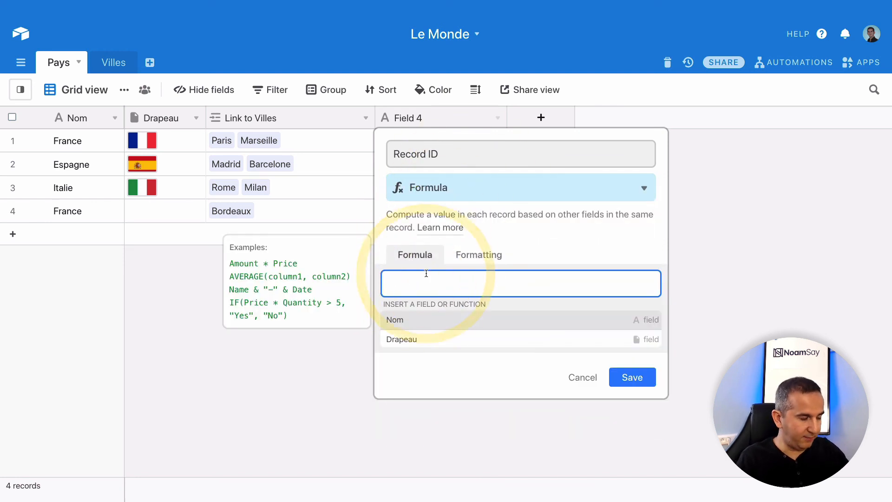
type("recod")
key("BackSpace")
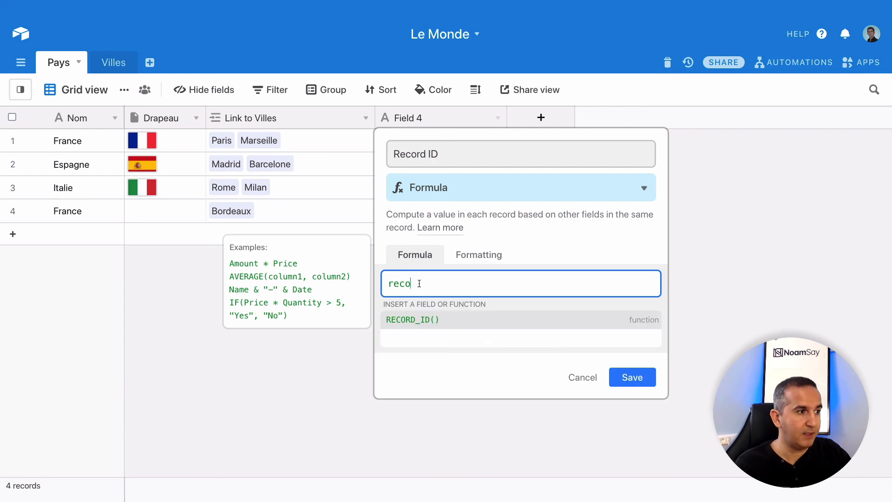
left_click(413, 324)
left_click(625, 329)
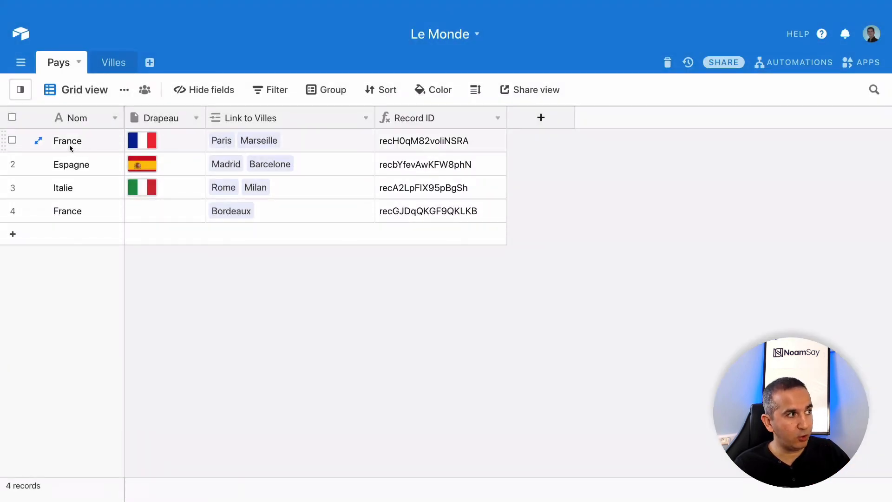
left_click(424, 141)
left_click(470, 216)
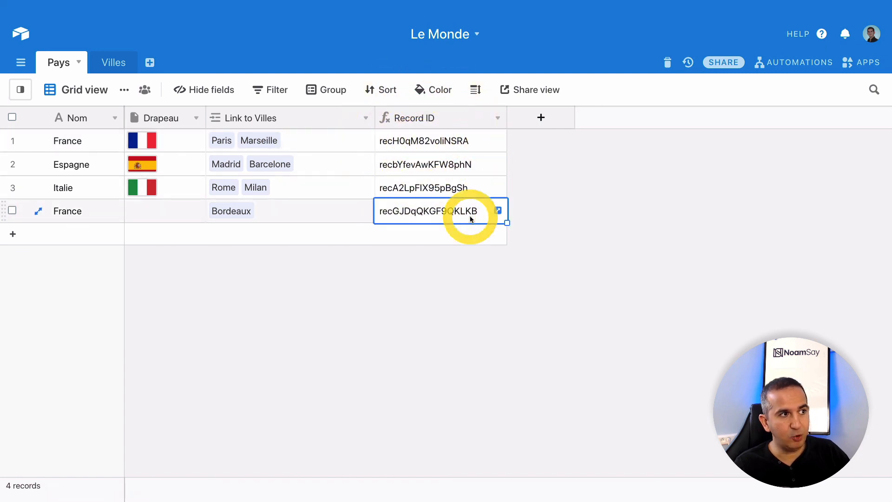